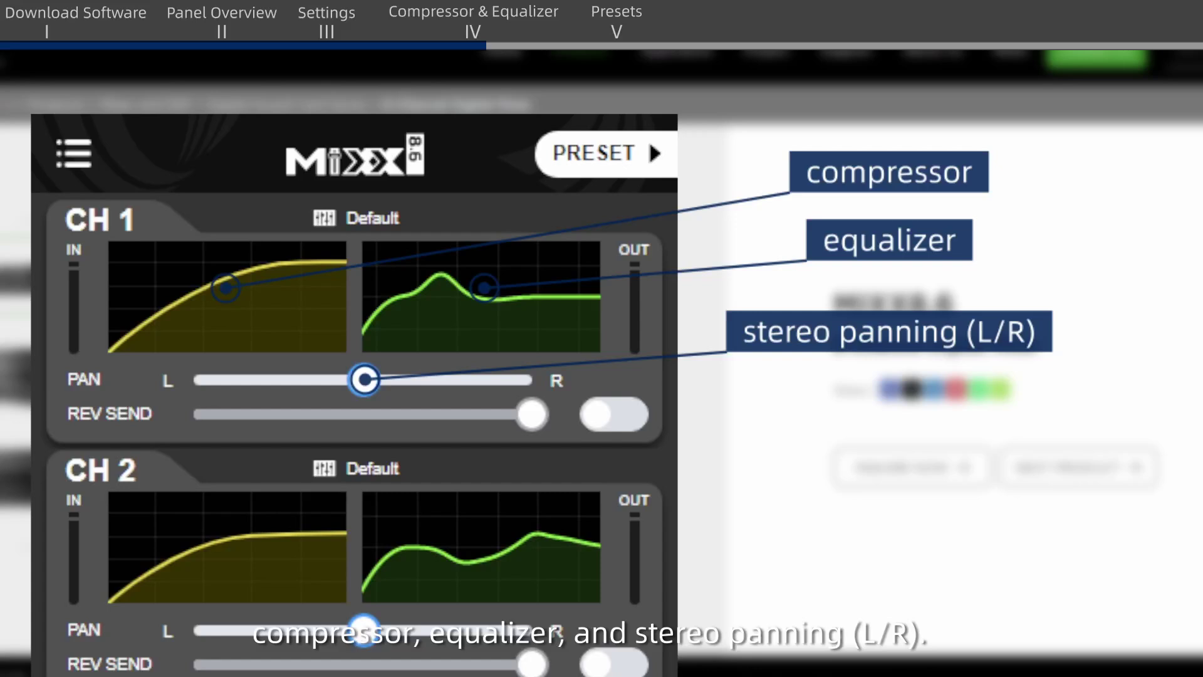
Open CH 1's compressor and EQ views, move EQ node H to 40Hz, and show presets.
left_click(224, 321)
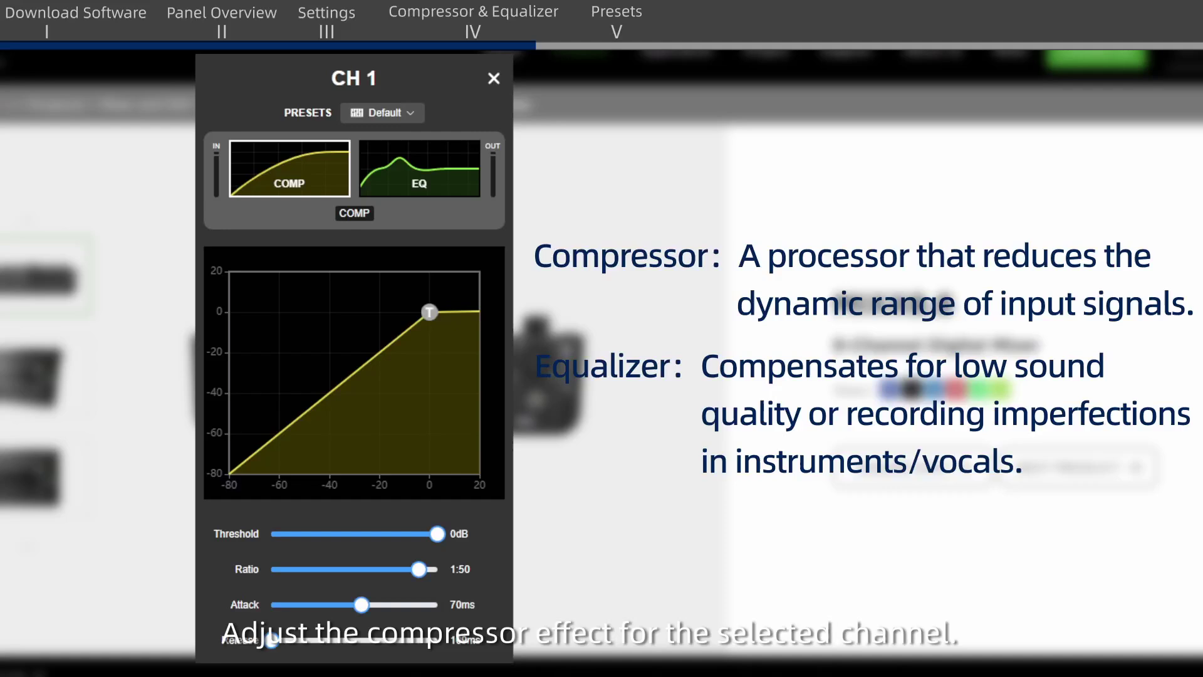
left_click(412, 163)
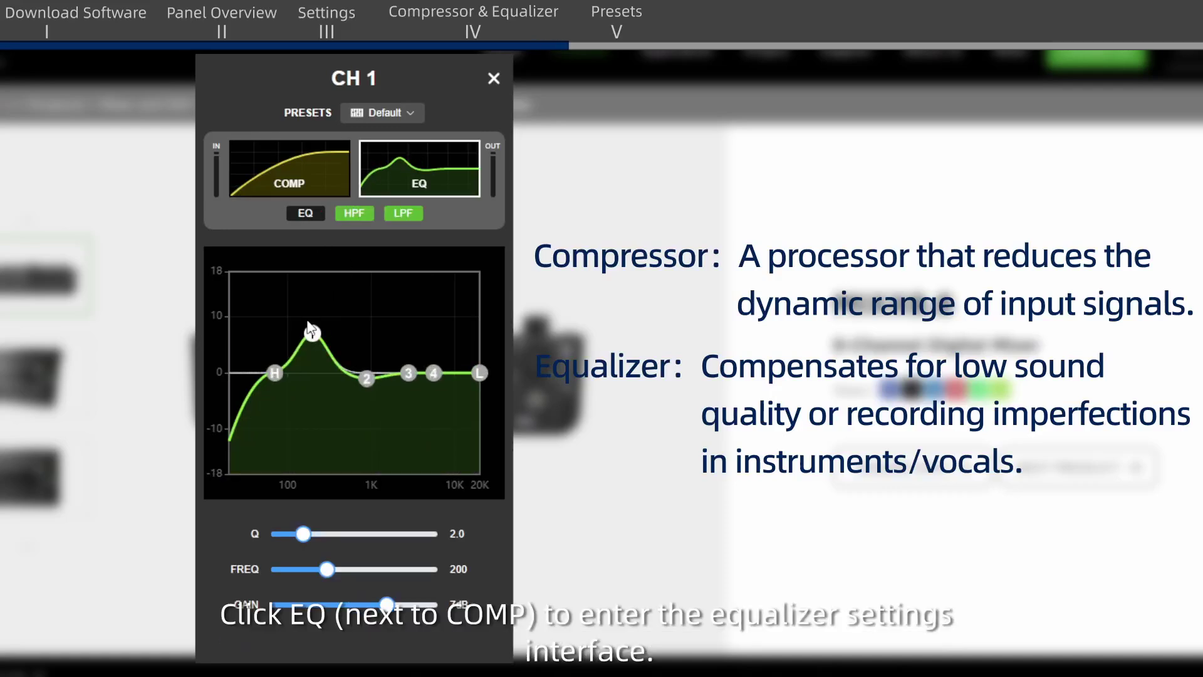
left_click(274, 374)
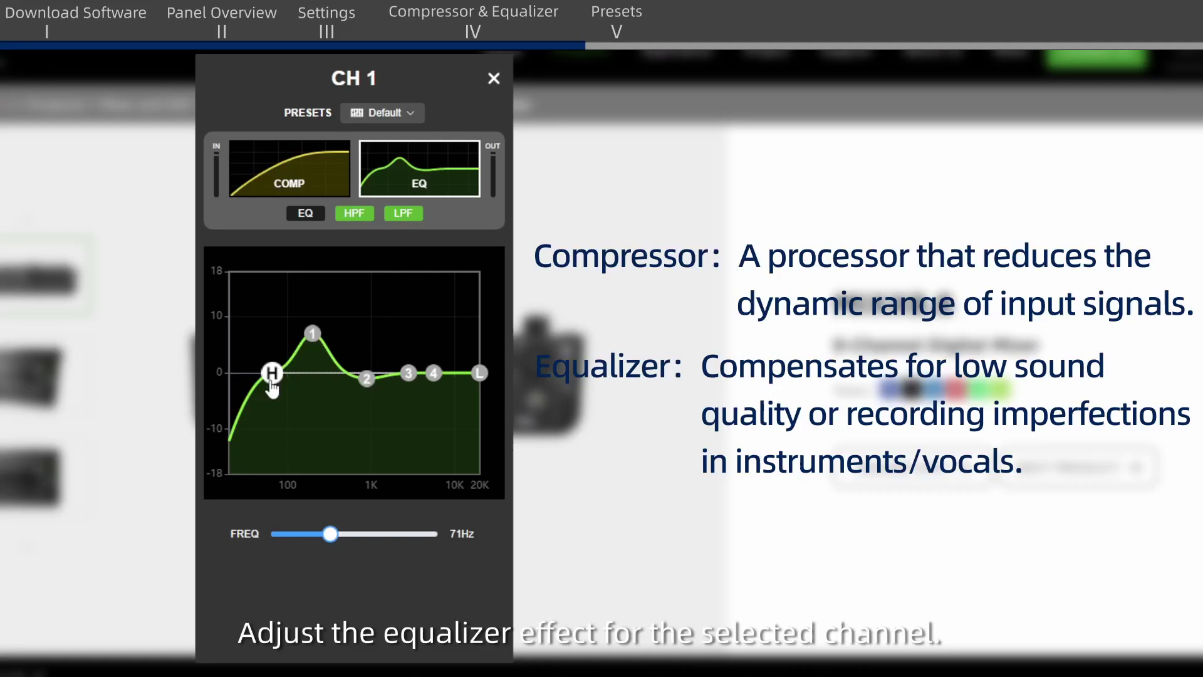
left_click_drag(272, 375, 260, 371)
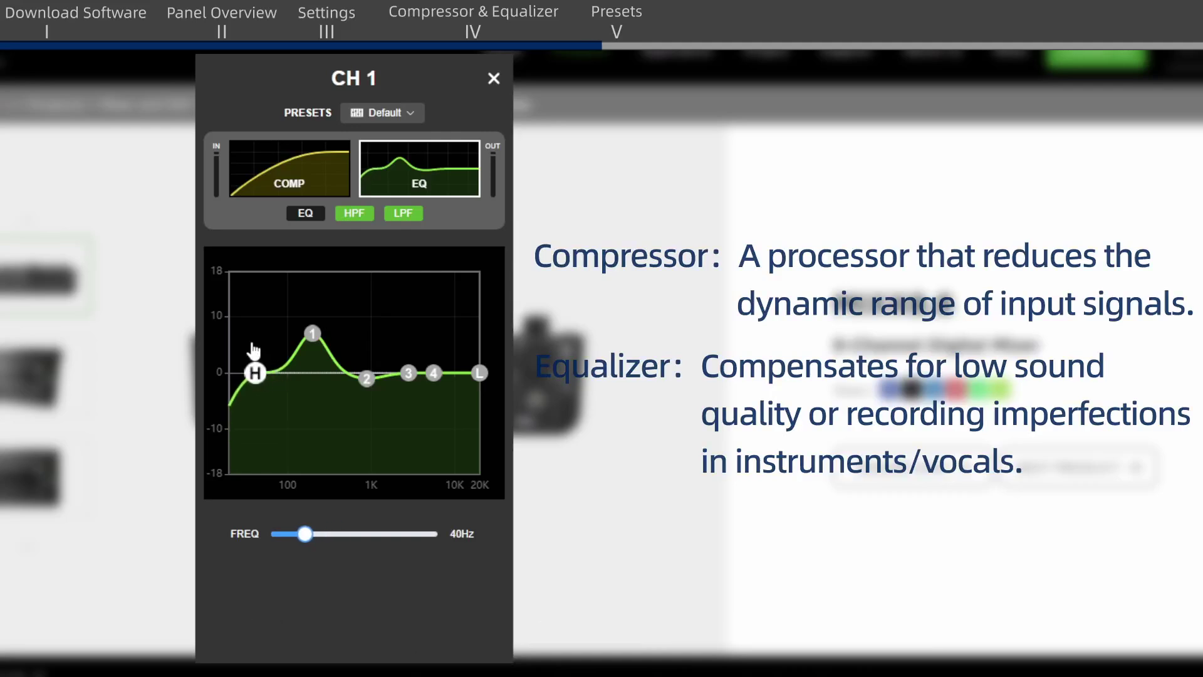
left_click(382, 128)
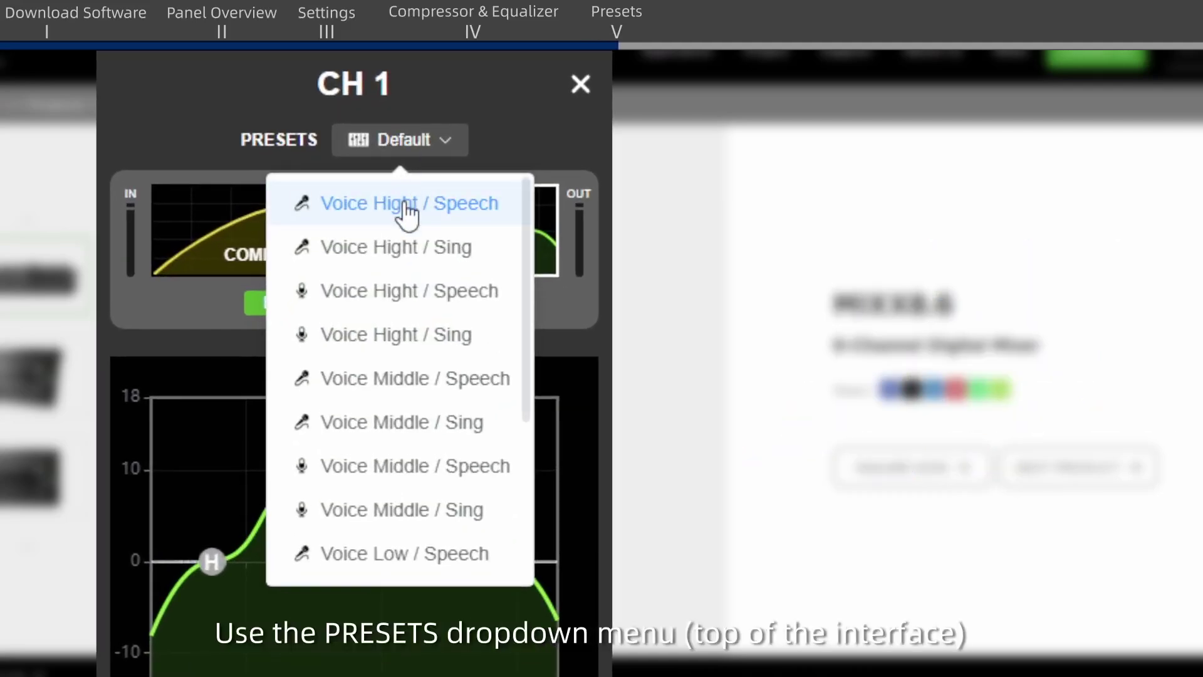
scroll(403, 369, "down", 3)
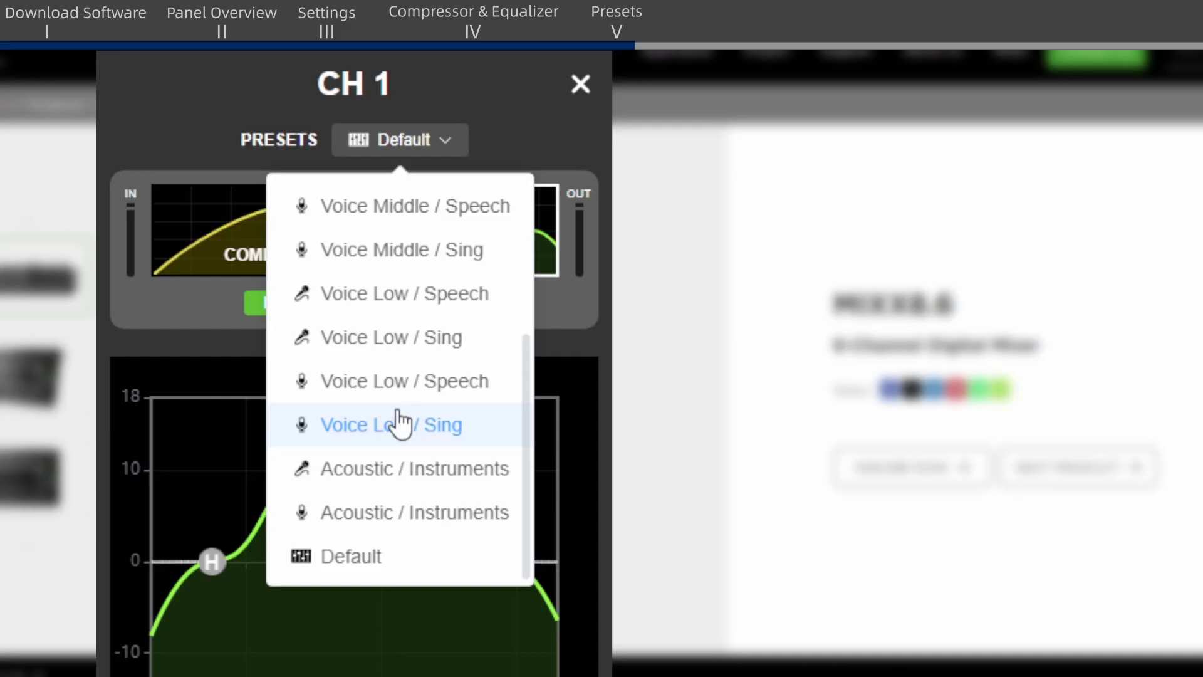
scroll(387, 534, "up", 3)
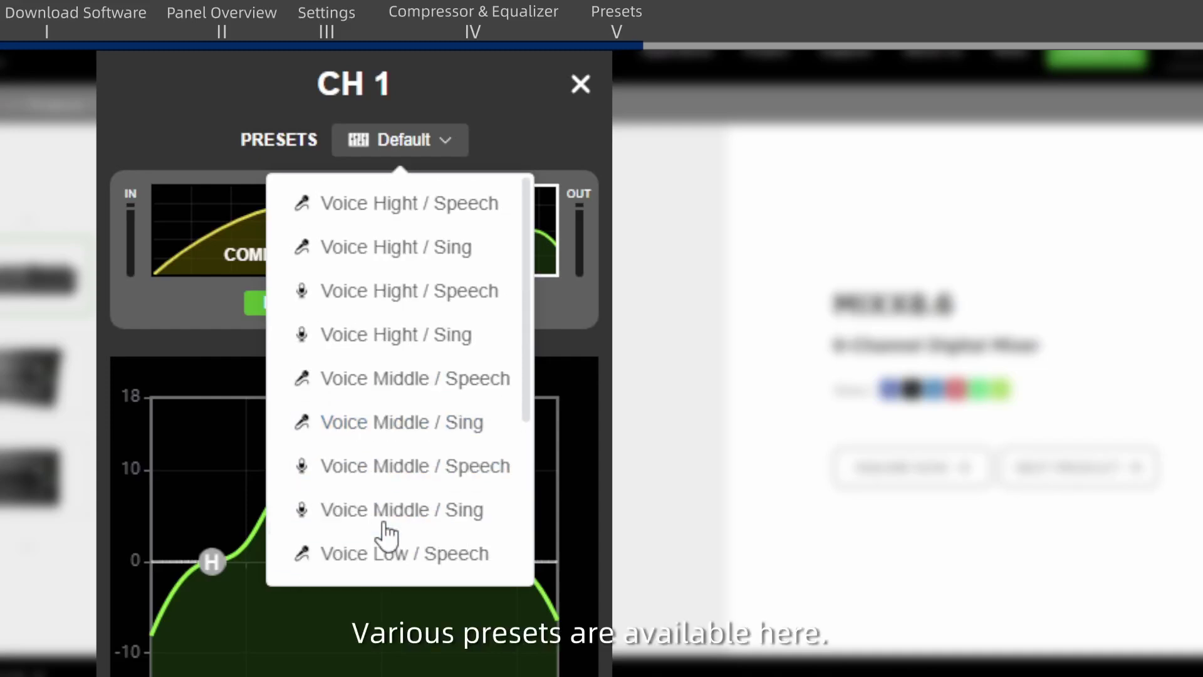
Try the Voice Hight presets, settle on Voice Middle / Speech for CH 1, and close its panel.
left_click(411, 246)
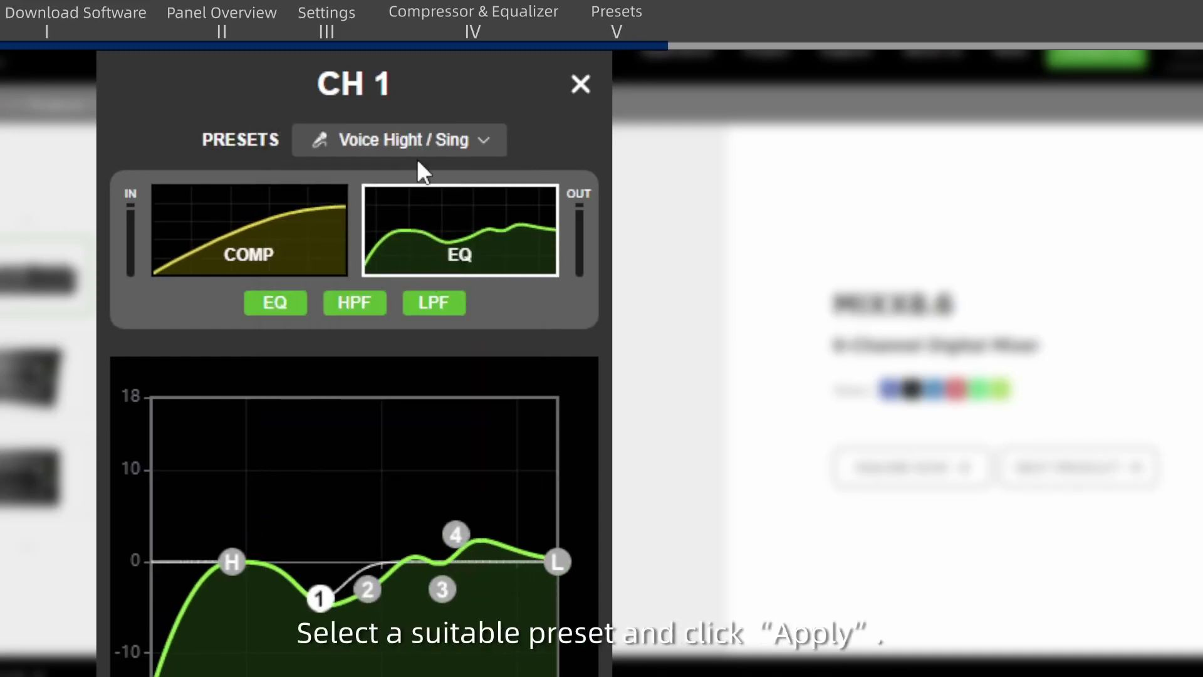
left_click(419, 155)
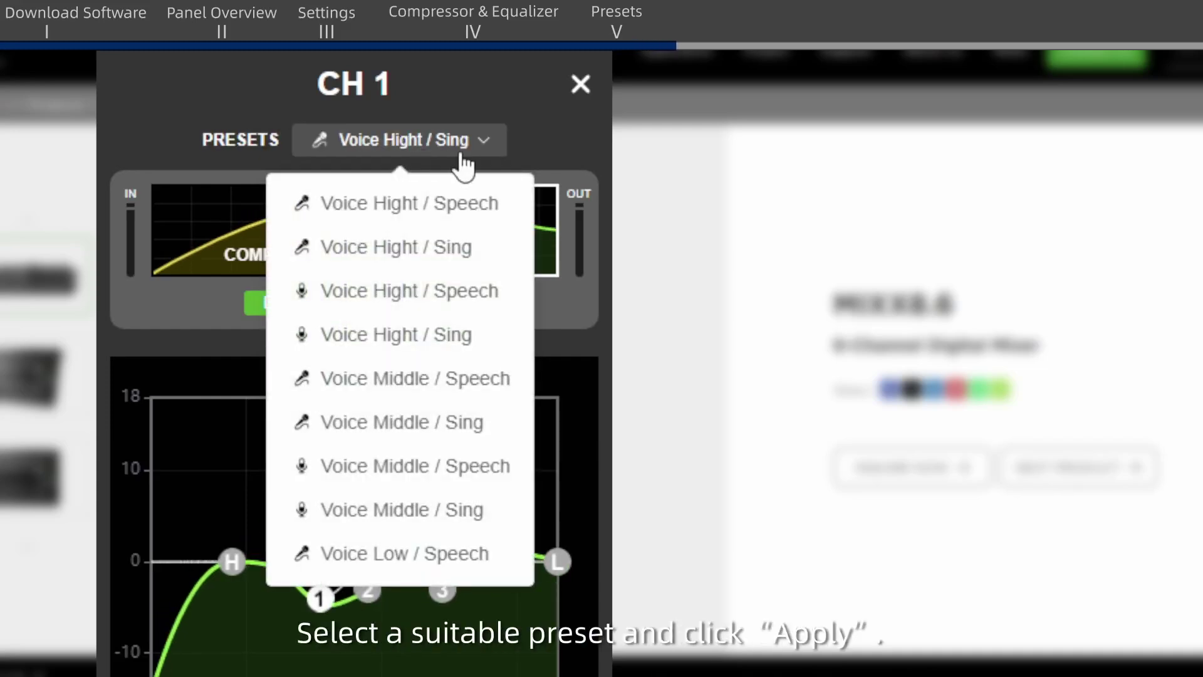
left_click(459, 299)
left_click(504, 146)
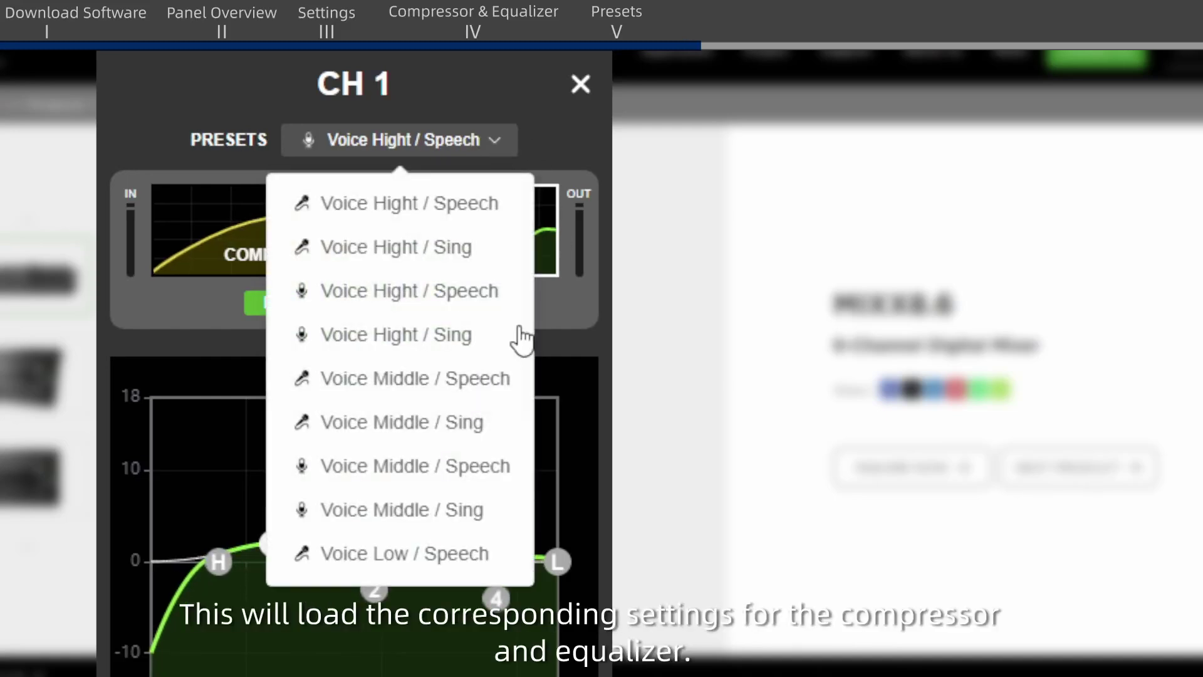
left_click(536, 391)
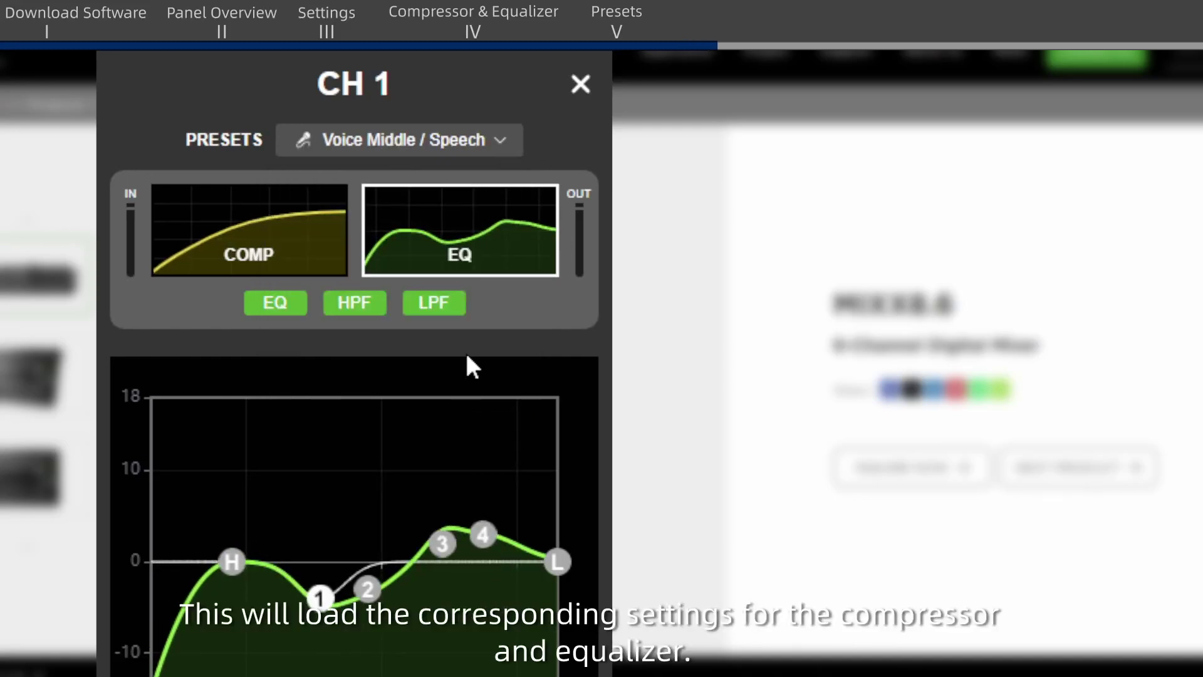
left_click(577, 86)
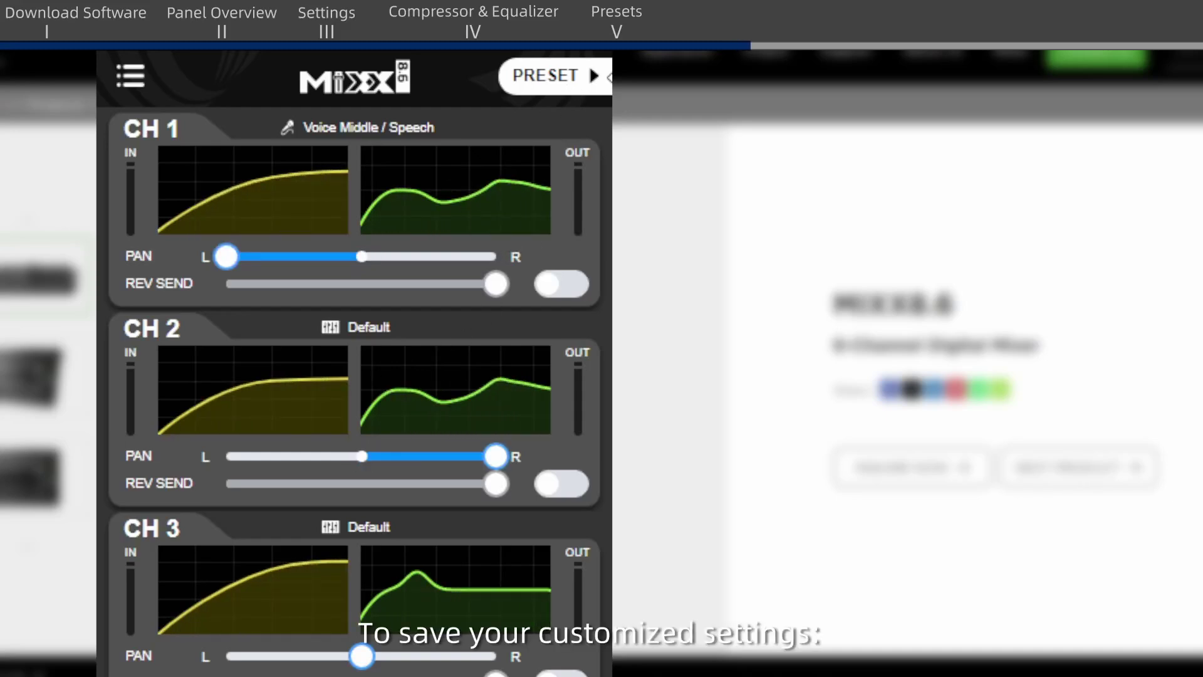
Store the current mixer state as preset '1', then reload preset '1' and confirm.
left_click(568, 83)
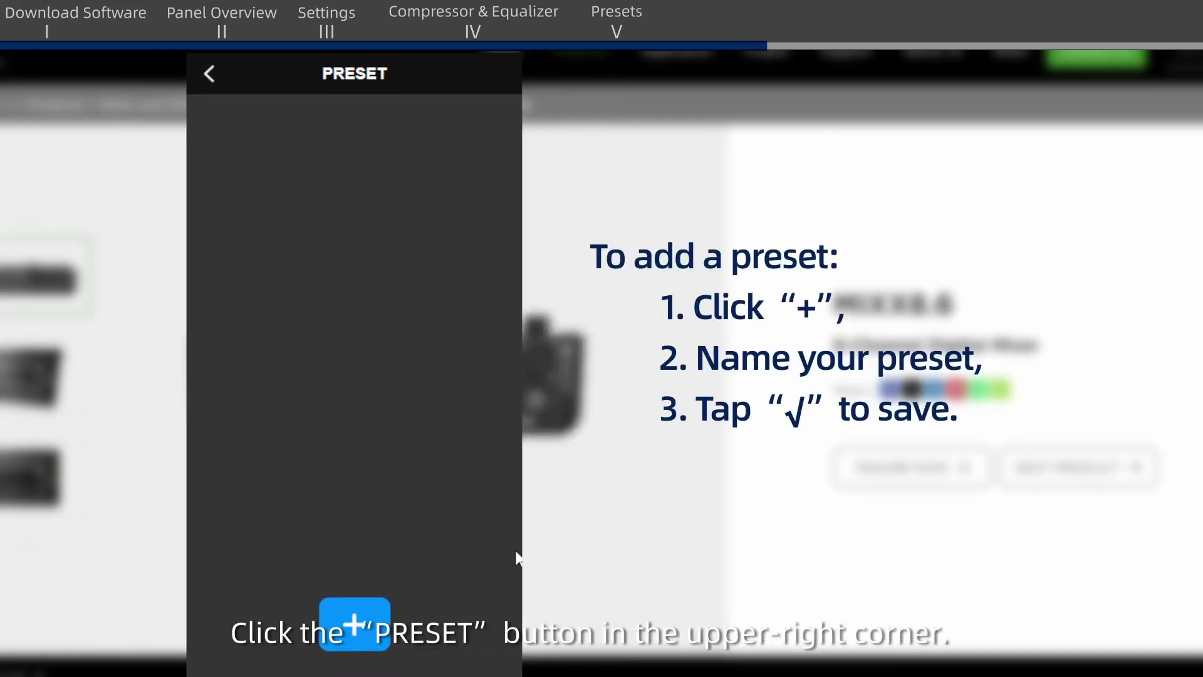
left_click(353, 625)
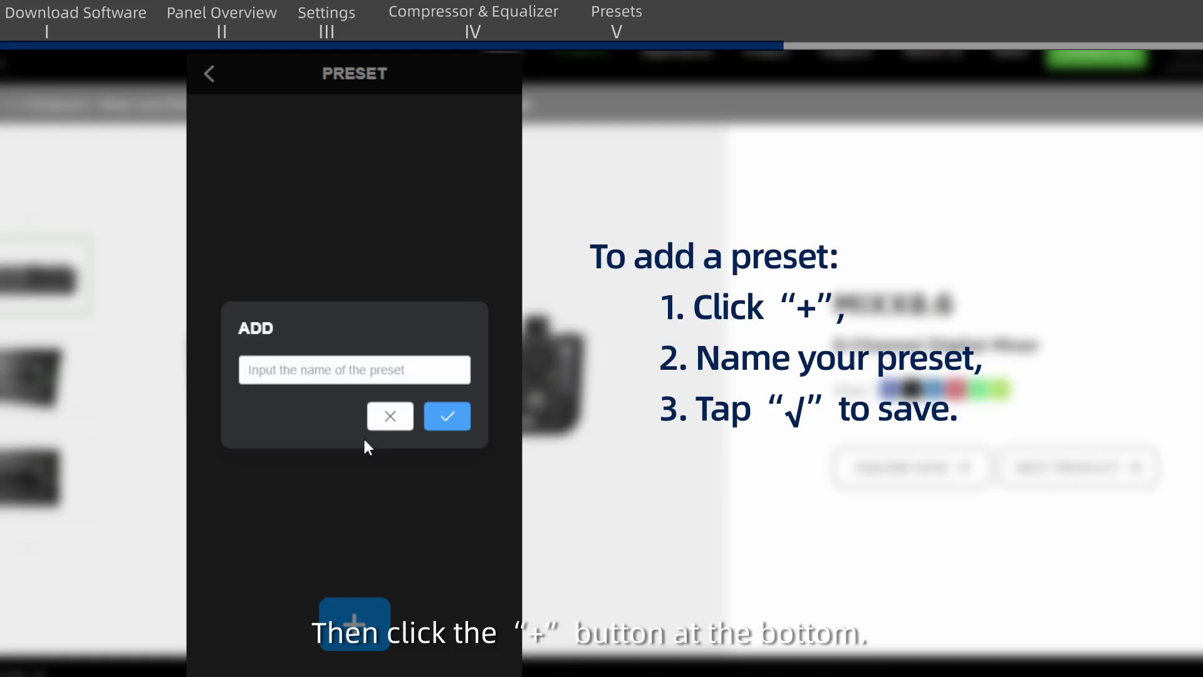
left_click(354, 370)
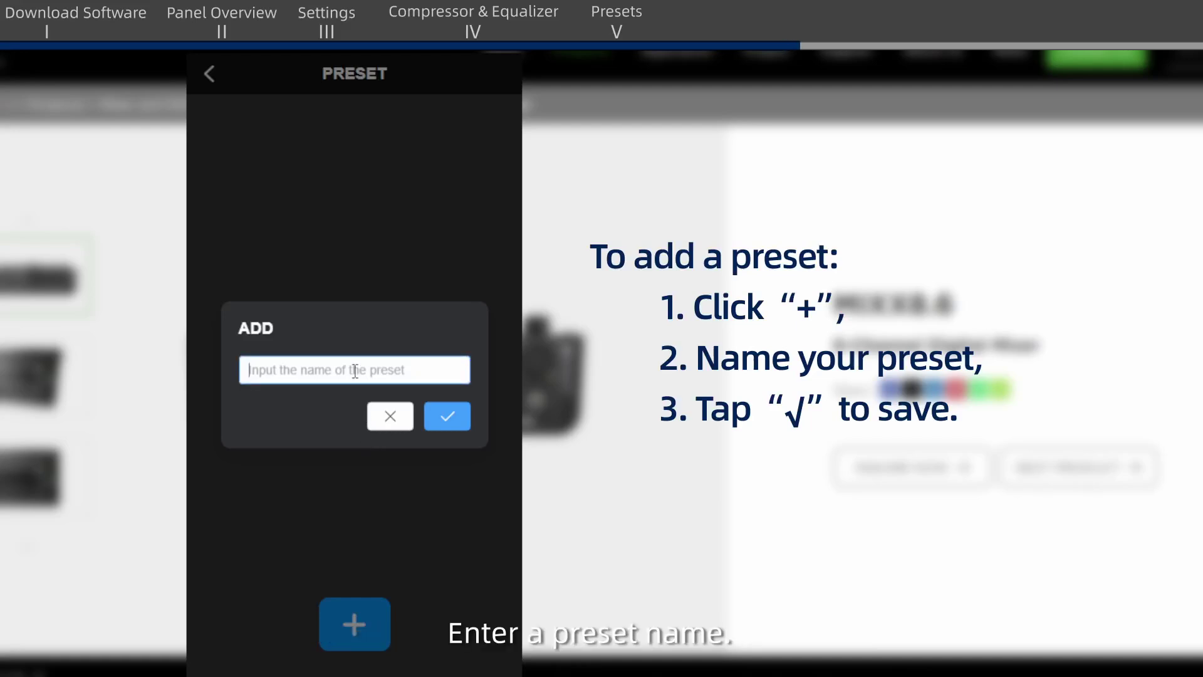
type("1")
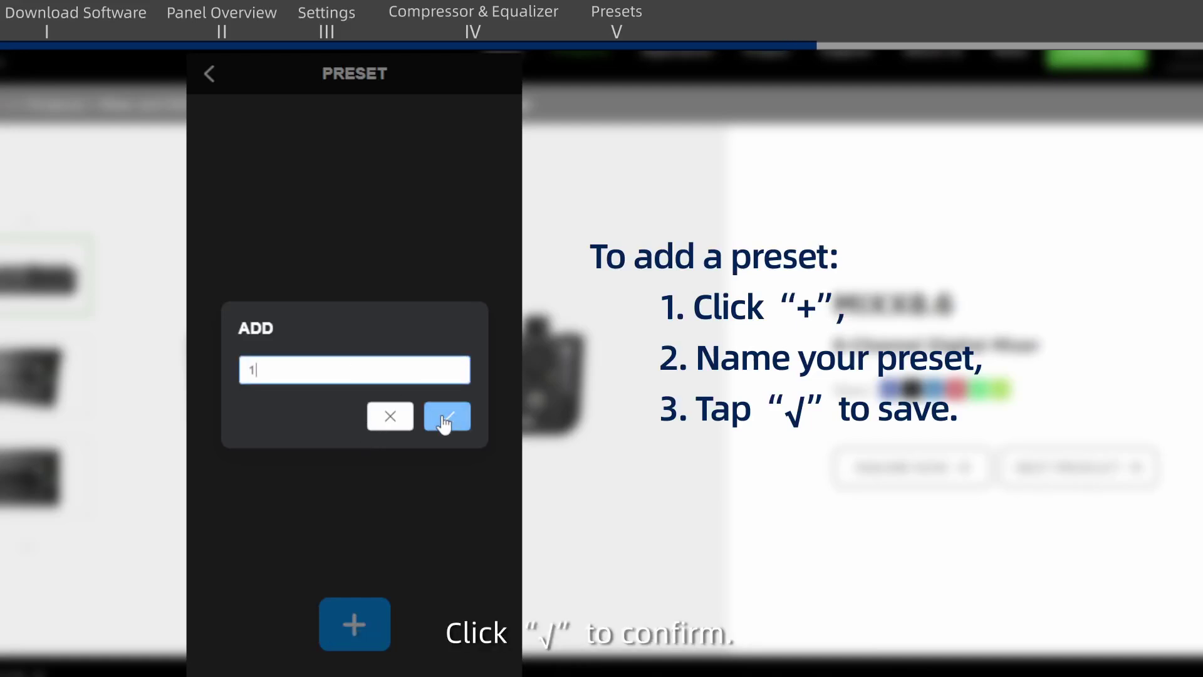
left_click(446, 417)
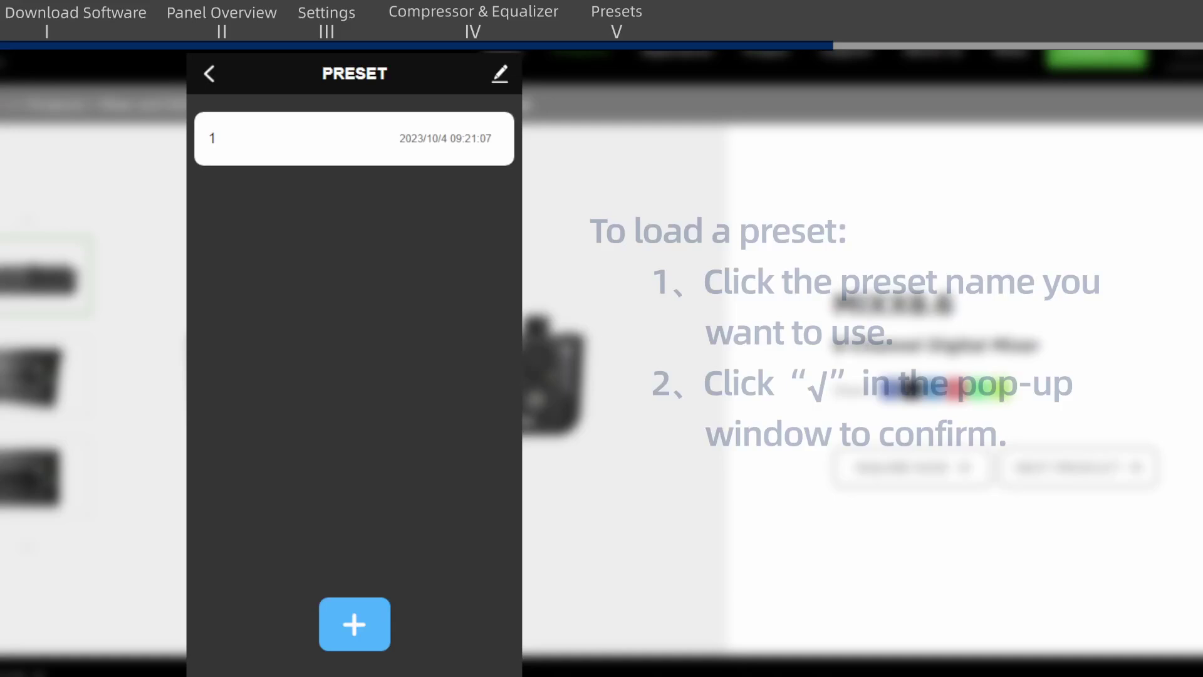
left_click(307, 138)
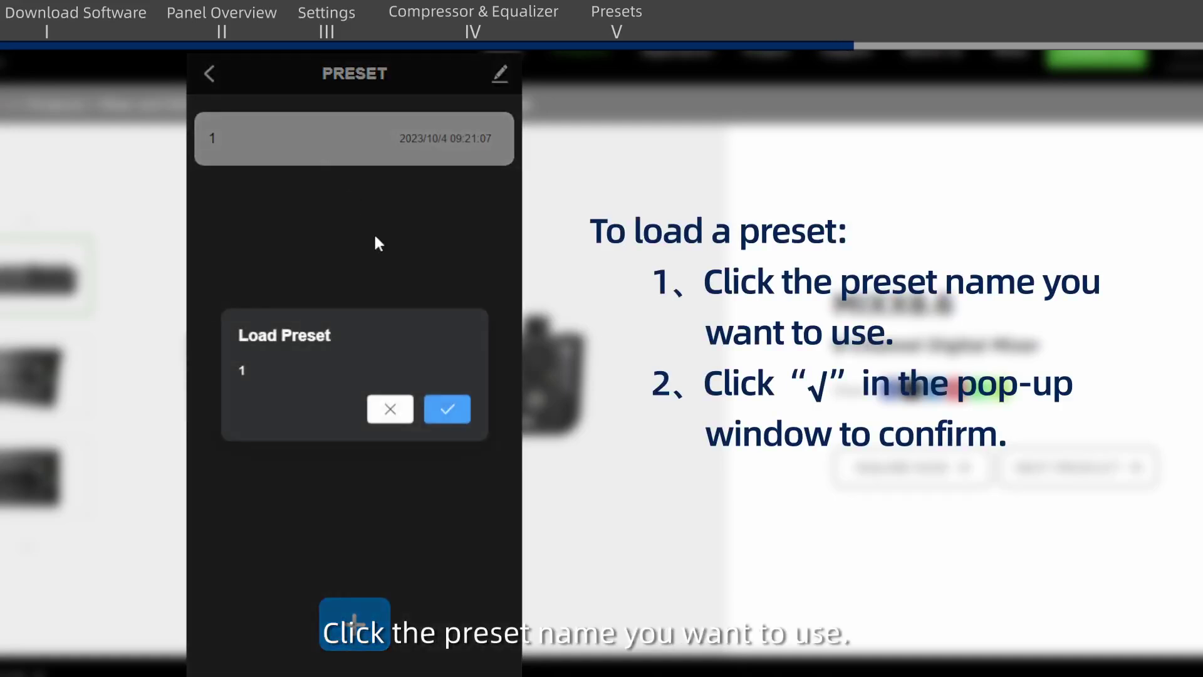
left_click(447, 409)
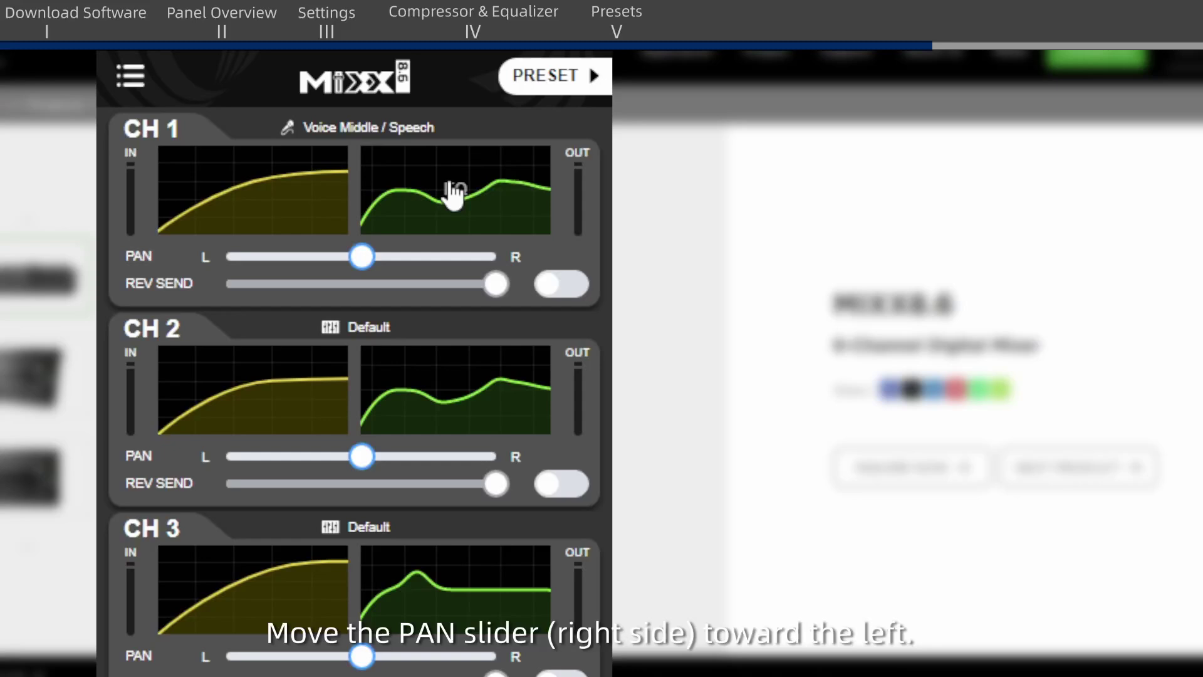
Set CH 1's PAN slider fully to L and CH 2's PAN slider fully to R.
left_click_drag(362, 255, 226, 256)
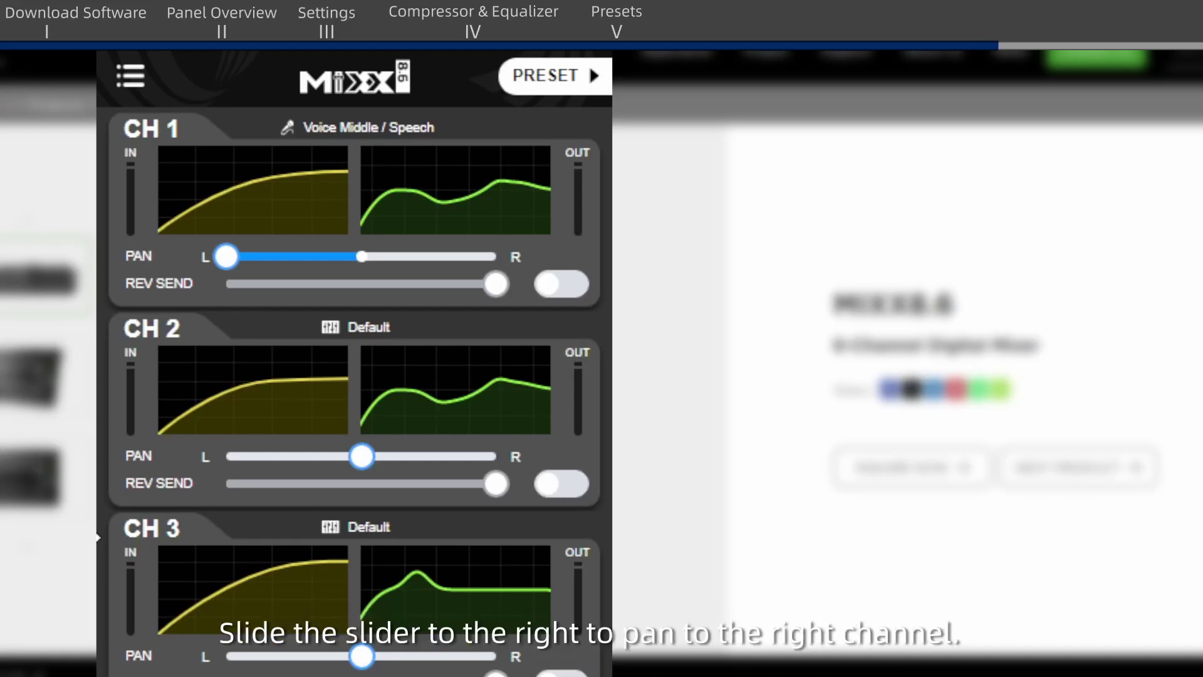
left_click_drag(362, 455, 495, 456)
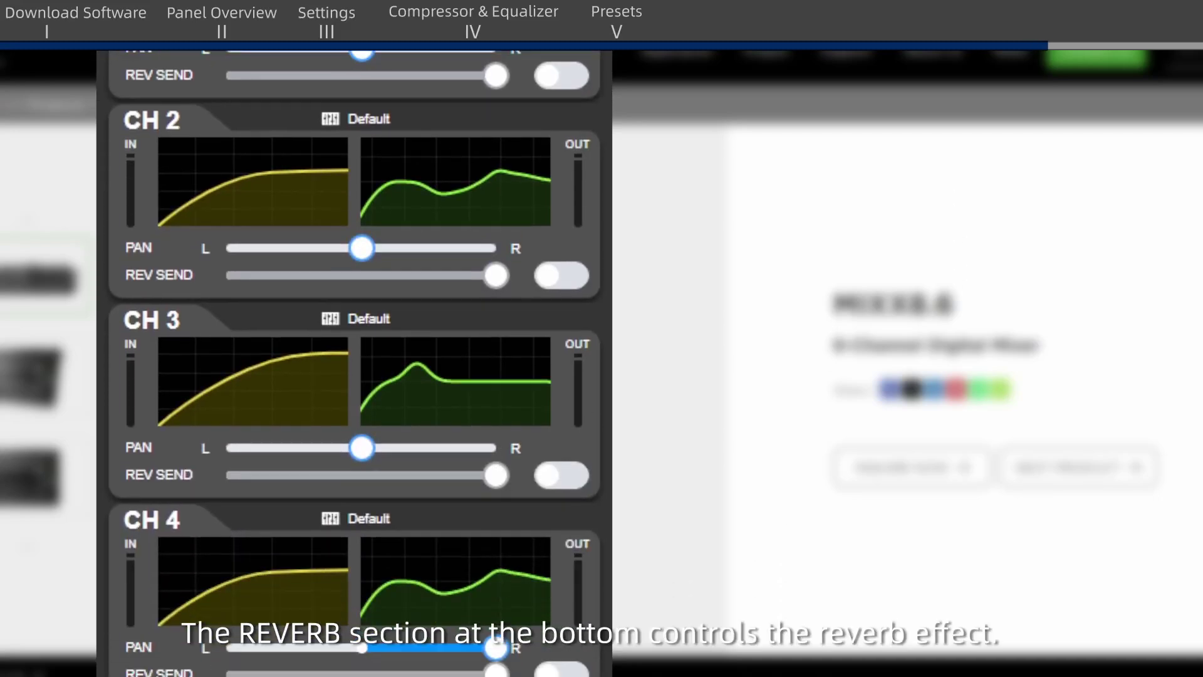
scroll(174, 661, "down", 1)
left_click(255, 613)
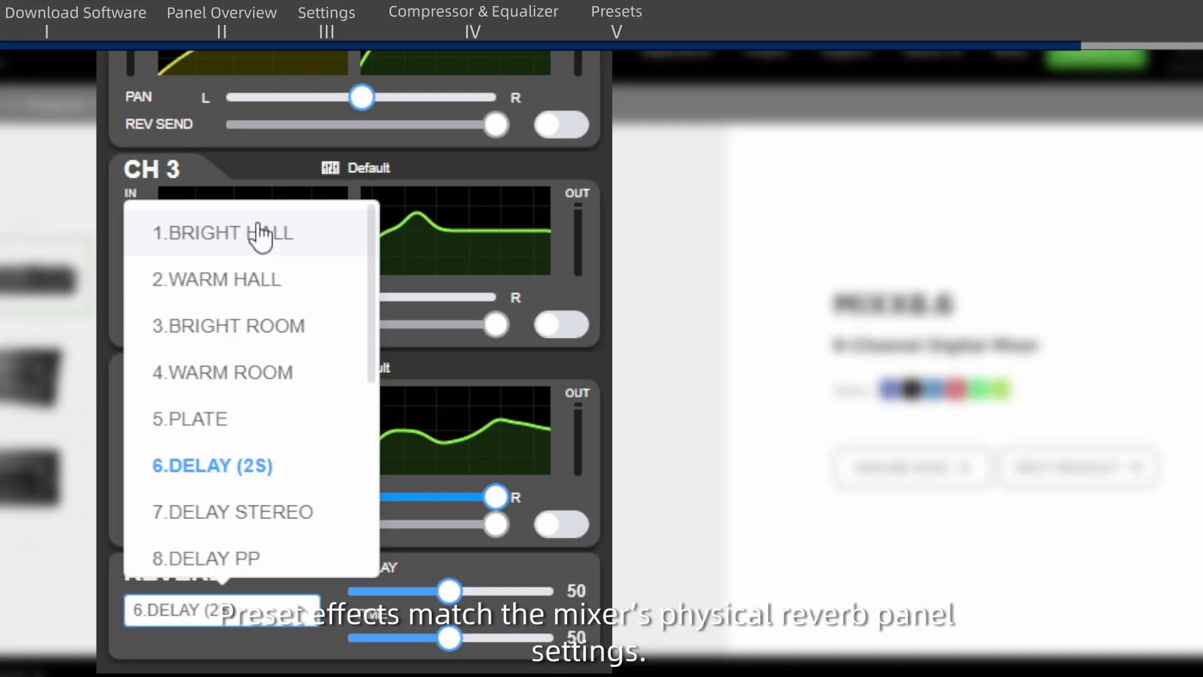
scroll(251, 268, "down", 2)
scroll(252, 273, "down", 2)
scroll(253, 275, "down", 2)
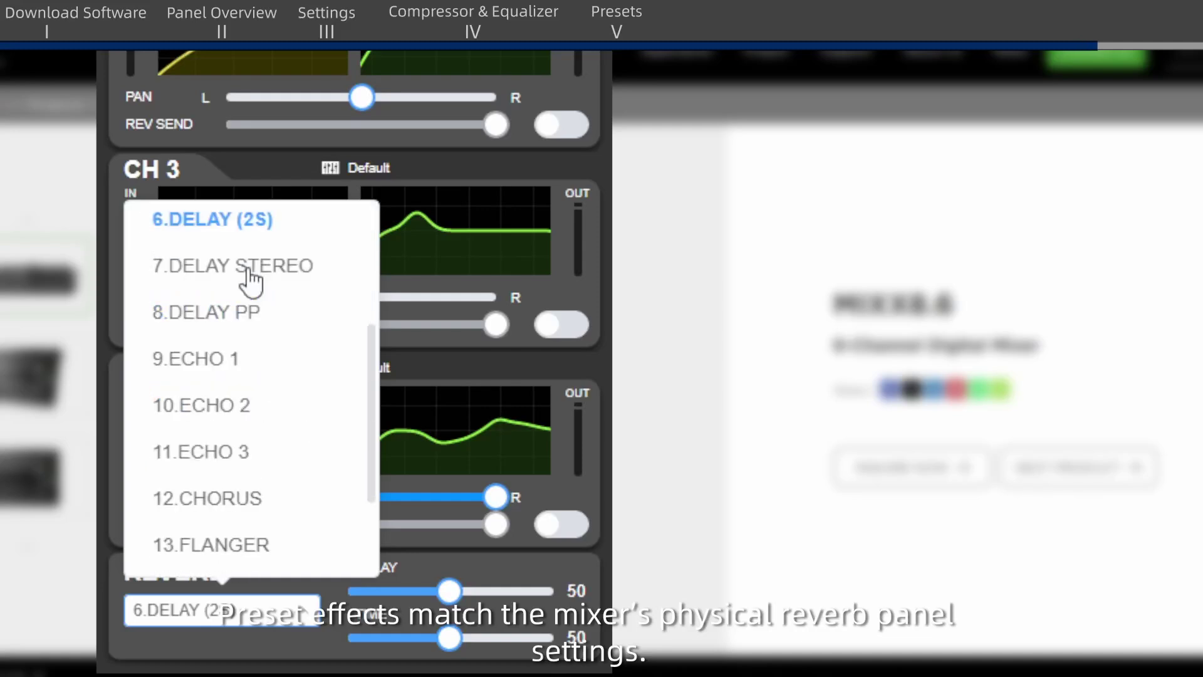
scroll(252, 278, "down", 2)
scroll(253, 280, "down", 1)
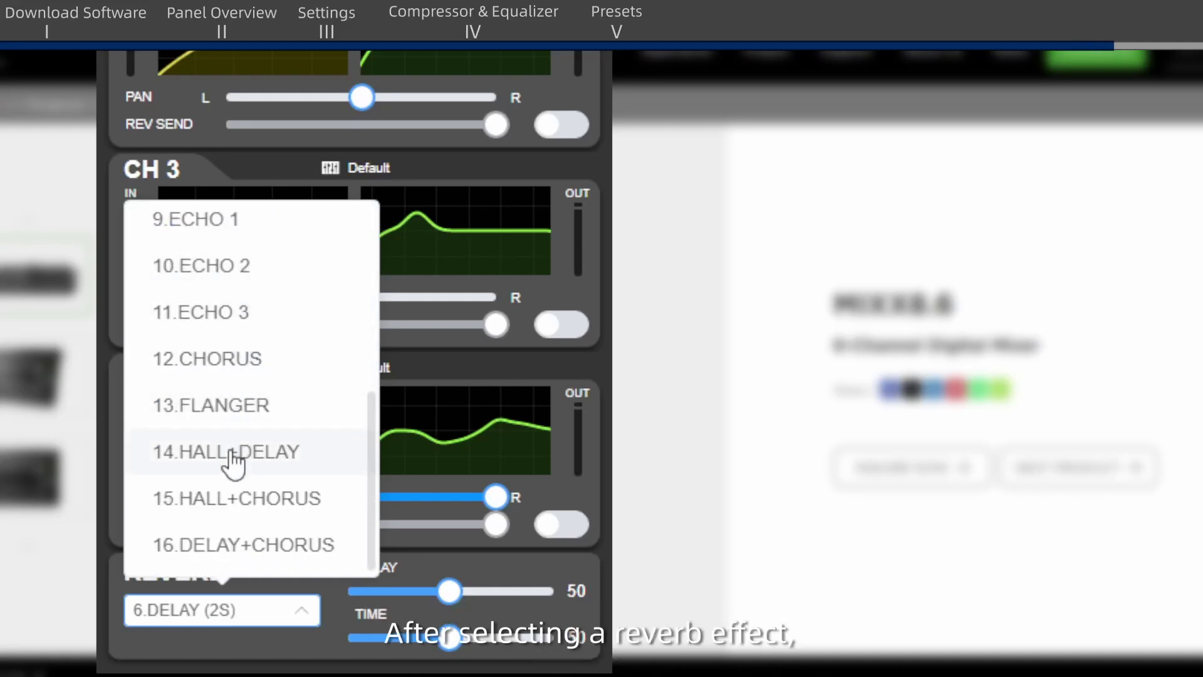
scroll(274, 358, "up", 1)
scroll(274, 357, "up", 1)
scroll(273, 357, "up", 2)
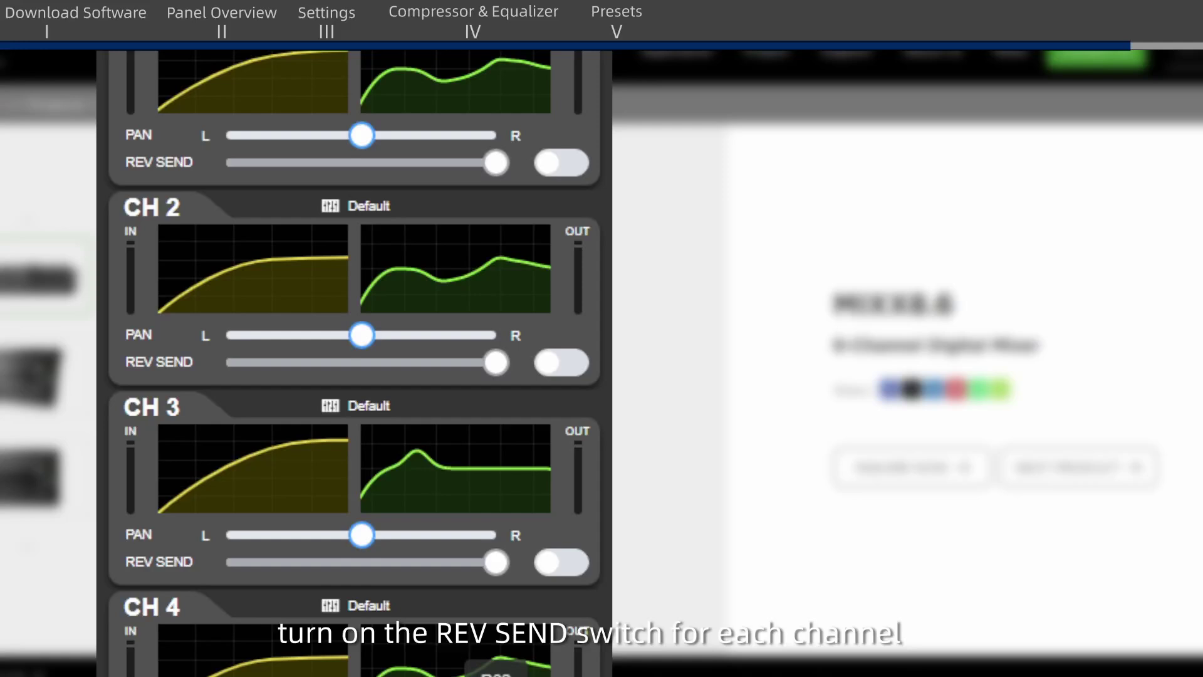
scroll(274, 357, "up", 1)
Enable CH 1's REV SEND and bring its send level down to -36.
left_click(548, 286)
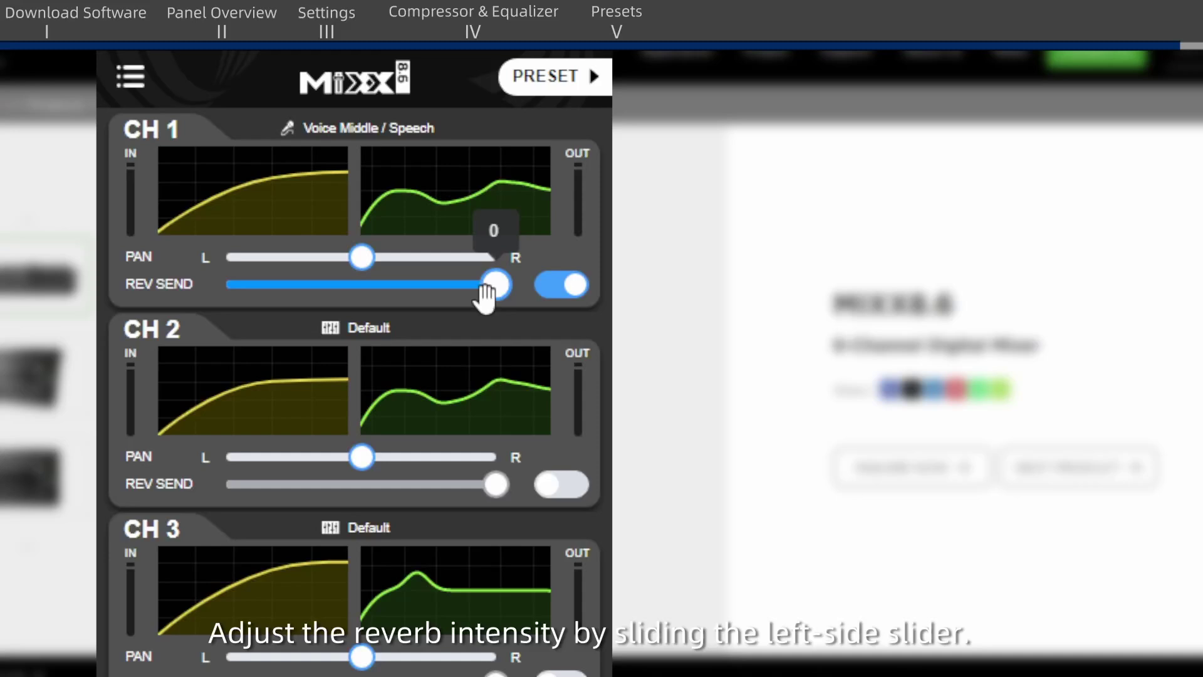
mouse_move(496, 284)
left_mouse_down()
mouse_move(134, 306)
mouse_move(516, 289)
left_mouse_up()
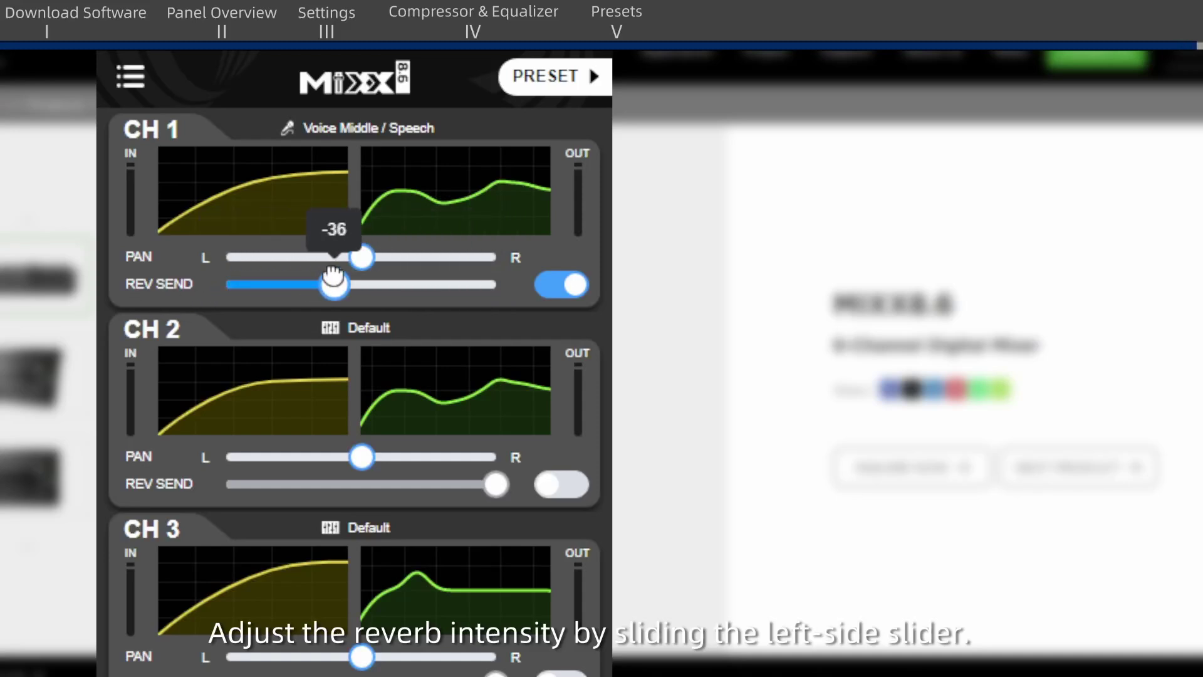